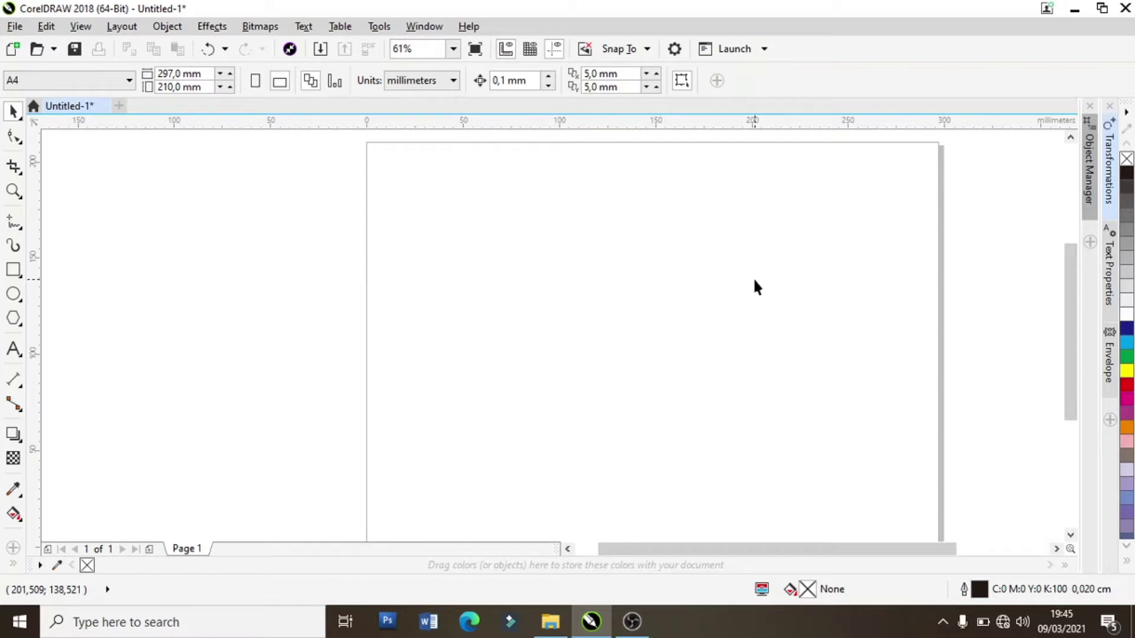
Draw the outer frame rectangle near the page's top-left and set its width to 57 mm
left_click(13, 269)
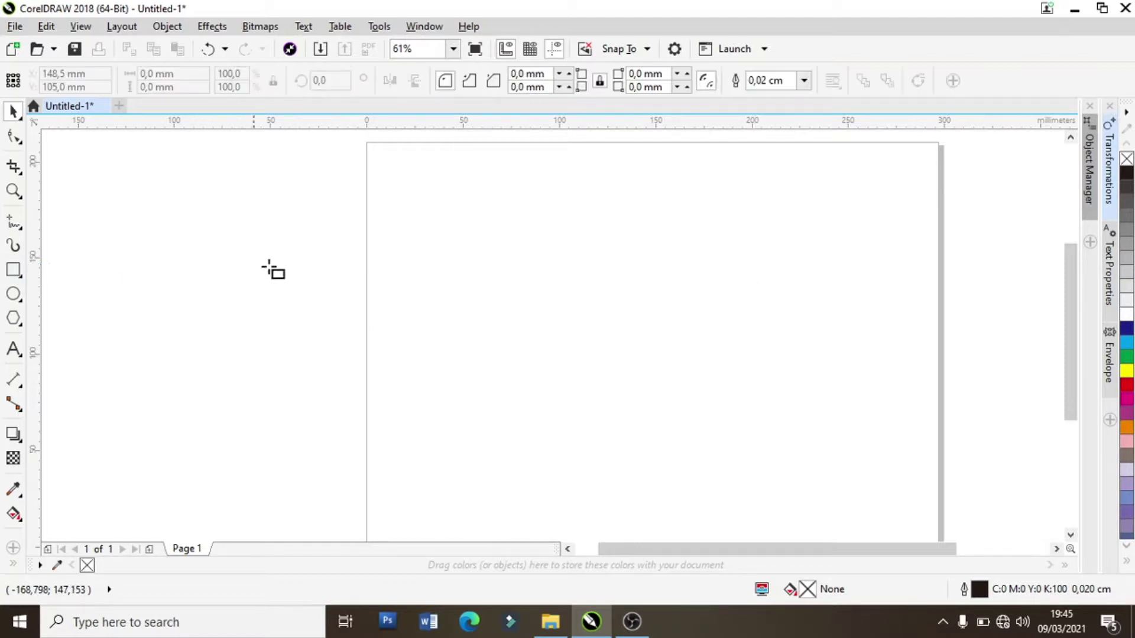
mouse_move(385, 211)
left_mouse_down()
mouse_move(431, 254)
mouse_move(483, 374)
left_mouse_up()
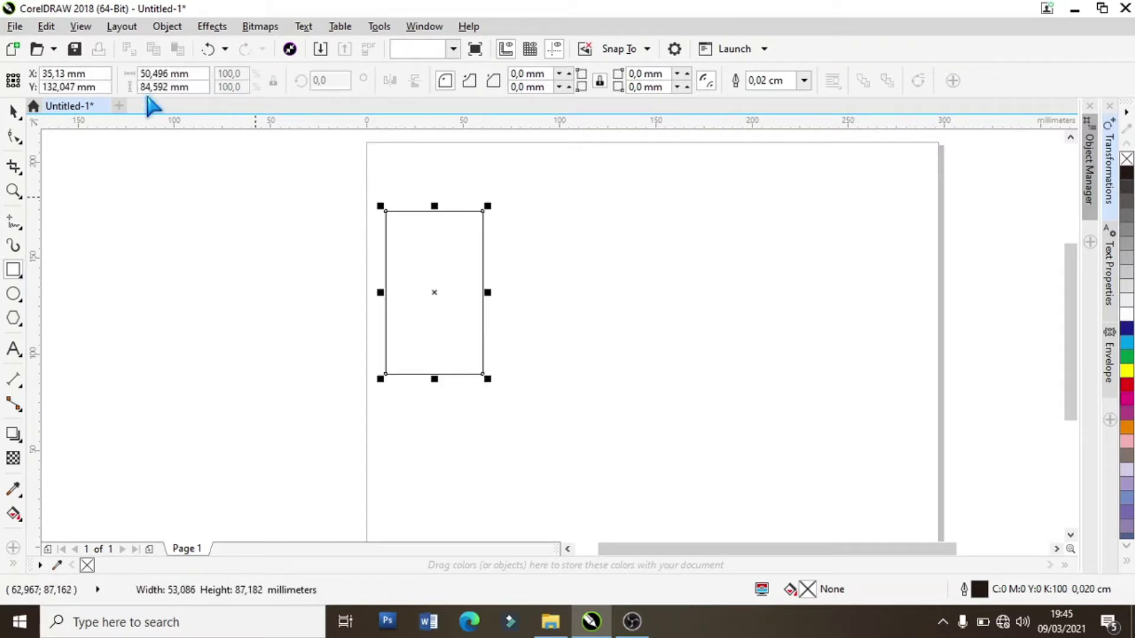
left_click(187, 74)
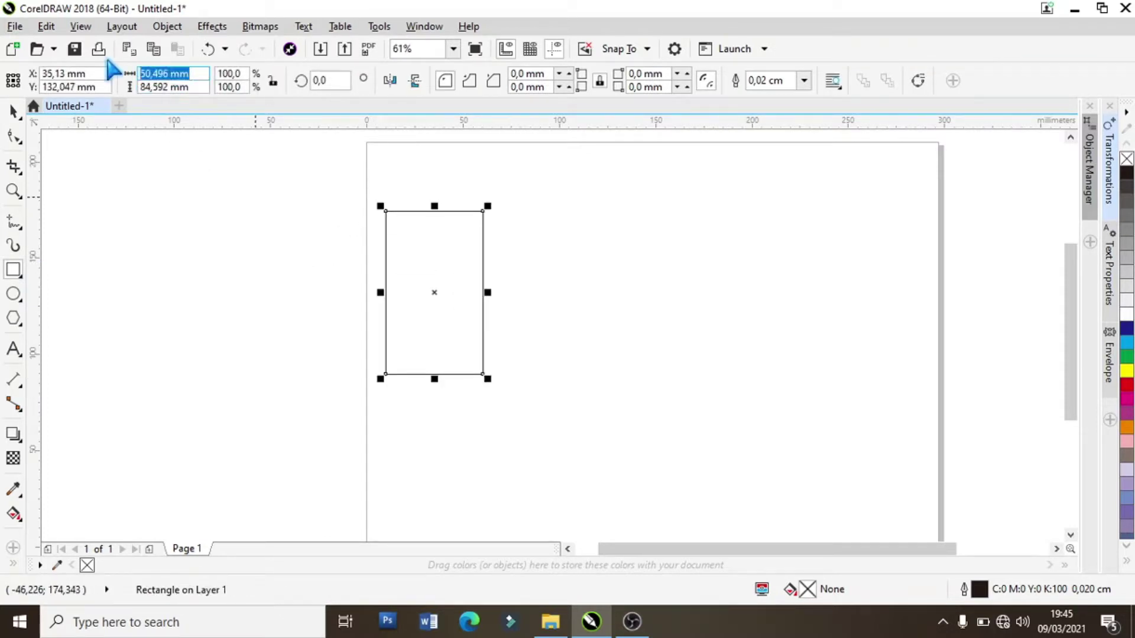
type("57")
key("Return")
left_click(219, 218)
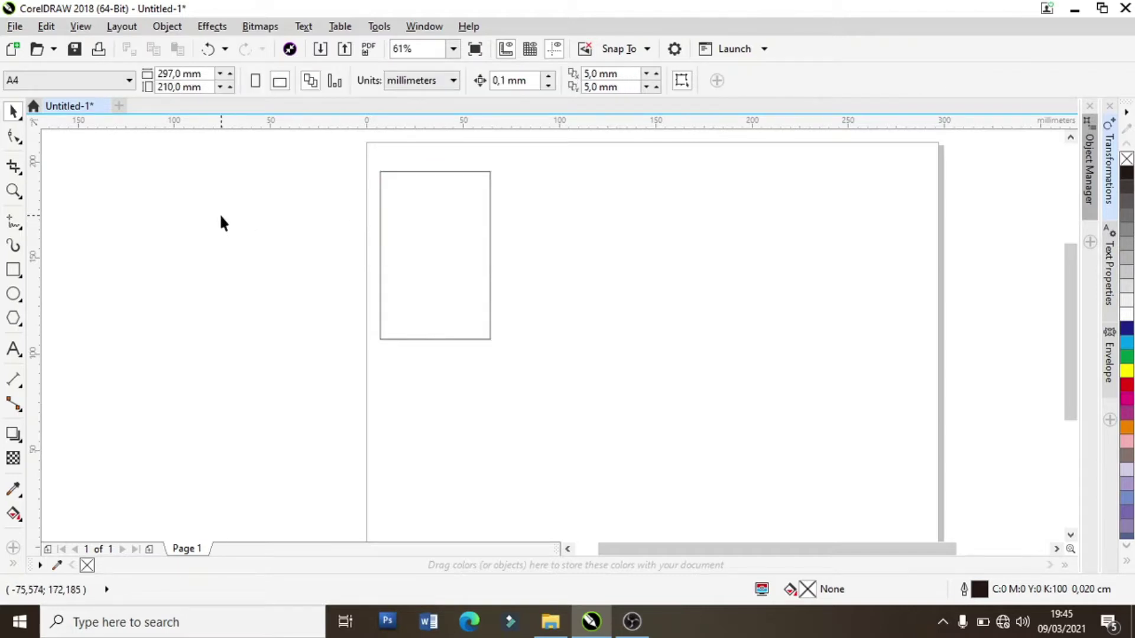
left_click(380, 224)
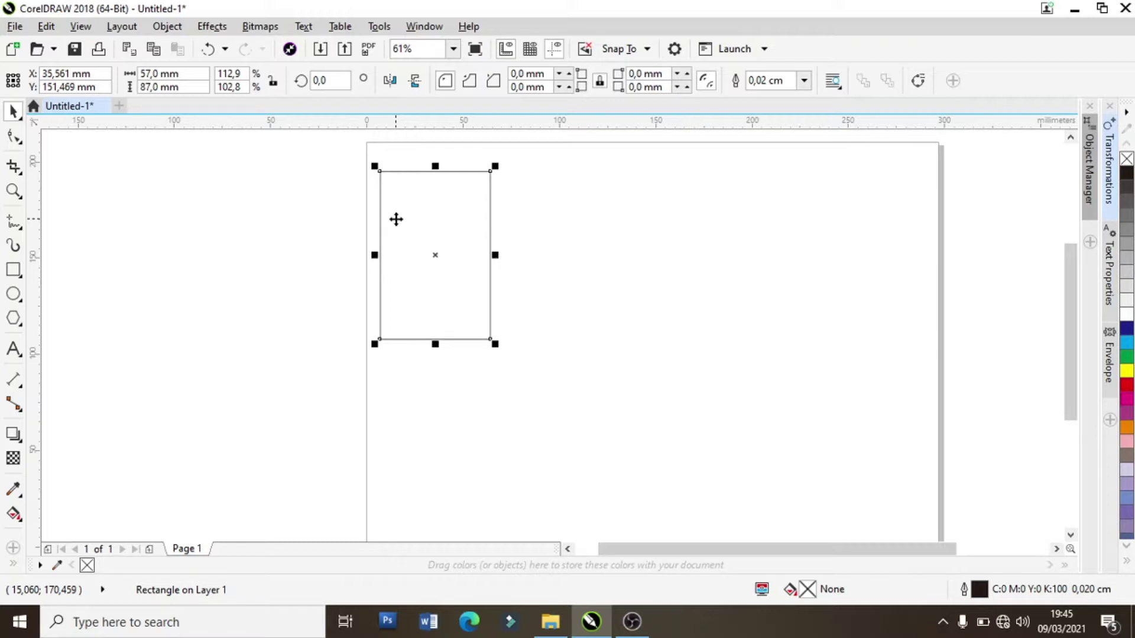
Draw a second rectangle inside the outer one and size it to 50 × 65 mm
key("F6")
left_click_drag(380, 172, 490, 312)
triple_click(160, 73)
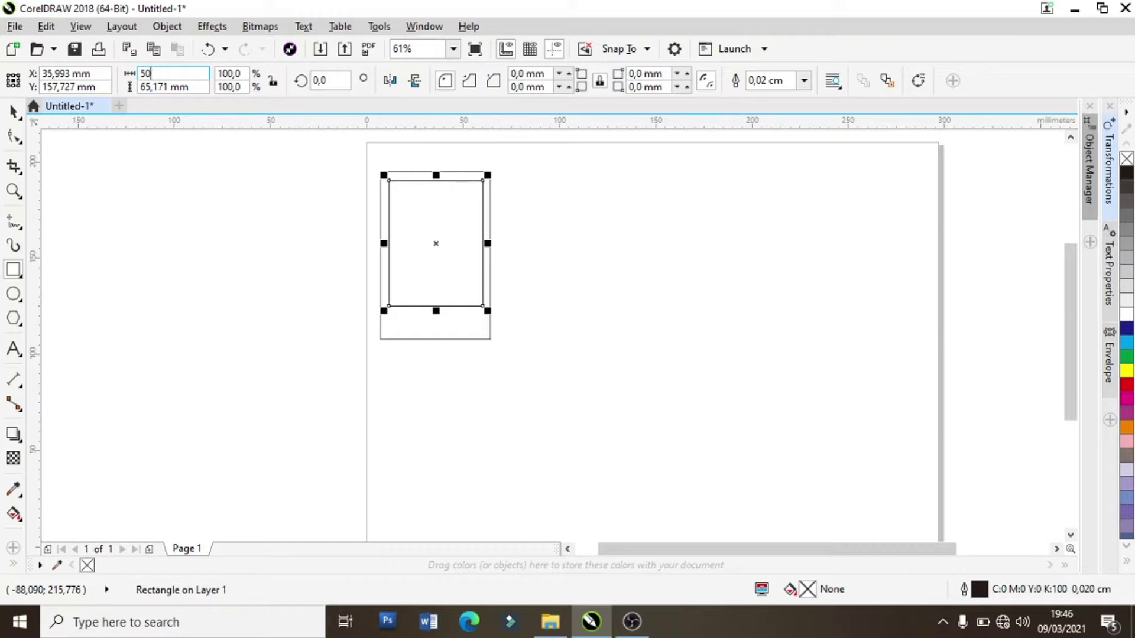
type("50")
key("Tab")
type("65")
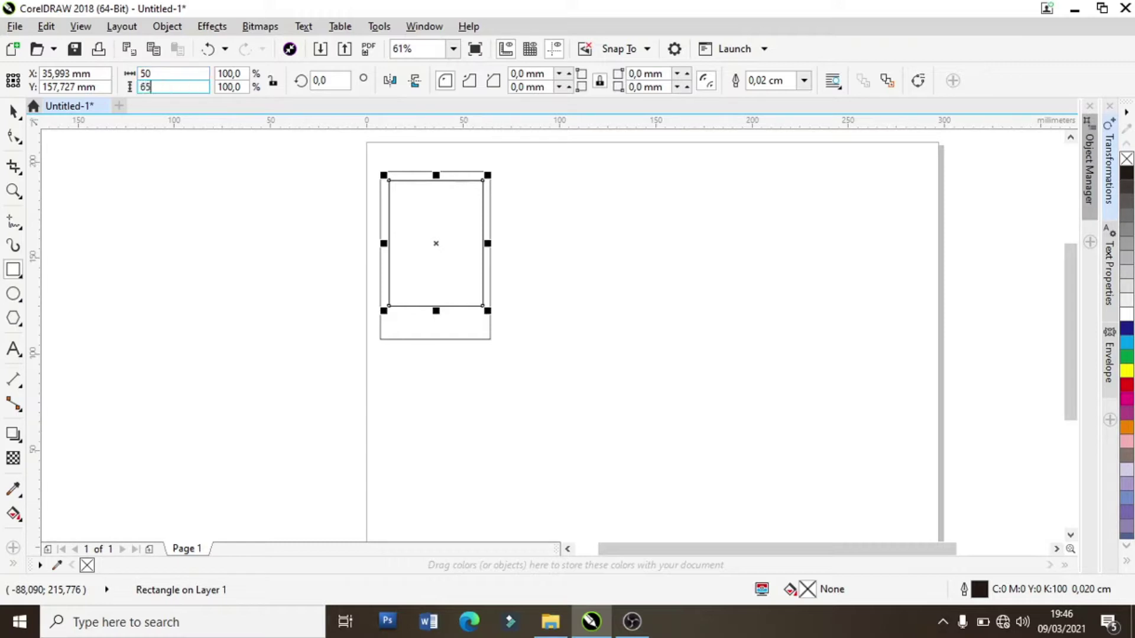
key("Return")
Nudge the inner rectangle up and left so it sits near the outer frame's top edge
left_click(13, 111)
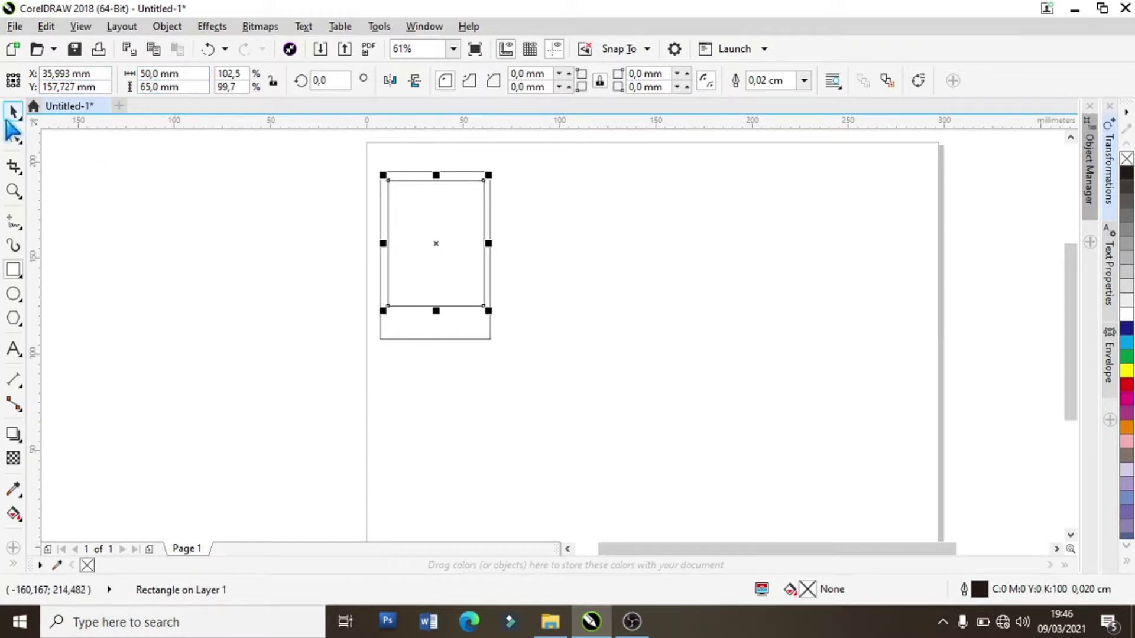
left_click(539, 207)
left_click(423, 204)
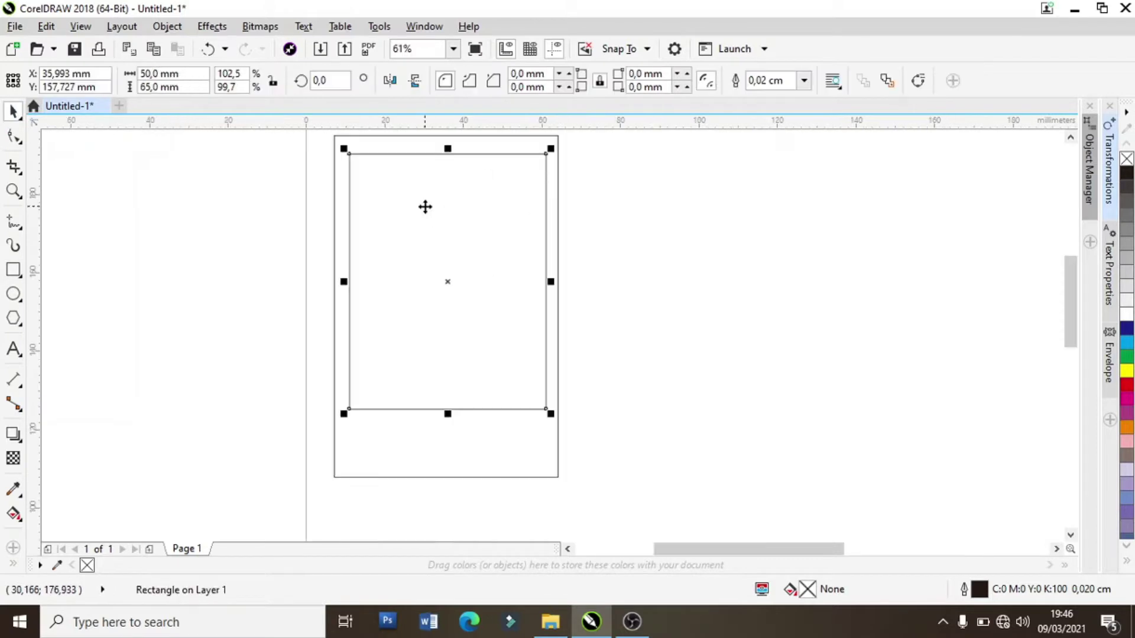
scroll(425, 207, "up", 3)
key("Up")
key("Up")
key("Up")
key("Up")
key("Up")
key("Up")
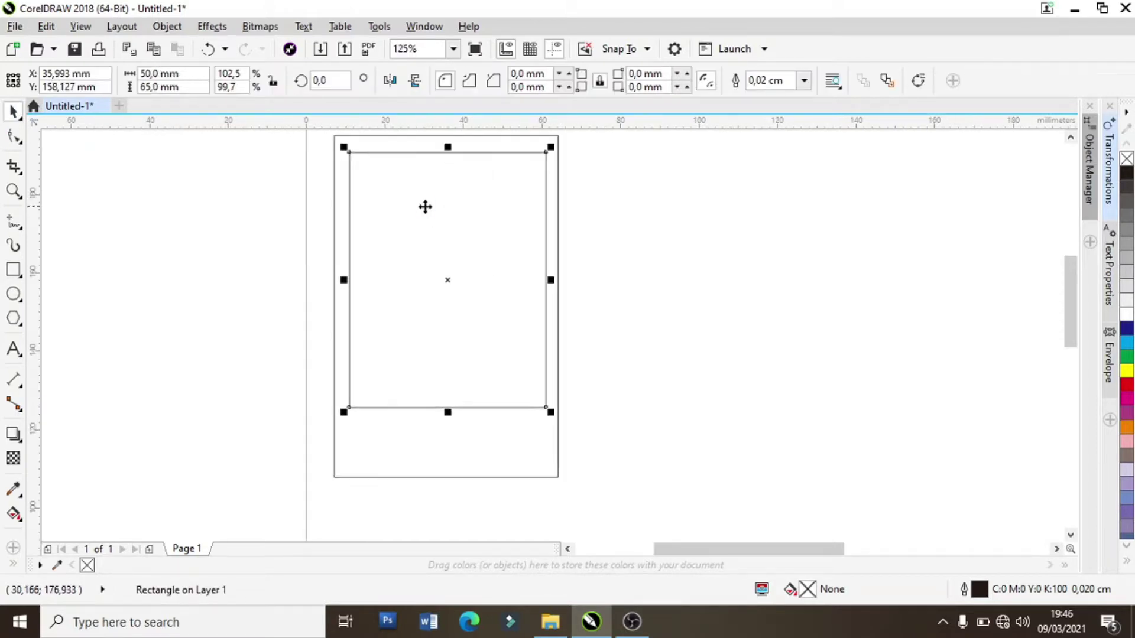
key("Up")
key("Up")
key("Up")
key("Left")
key("Left")
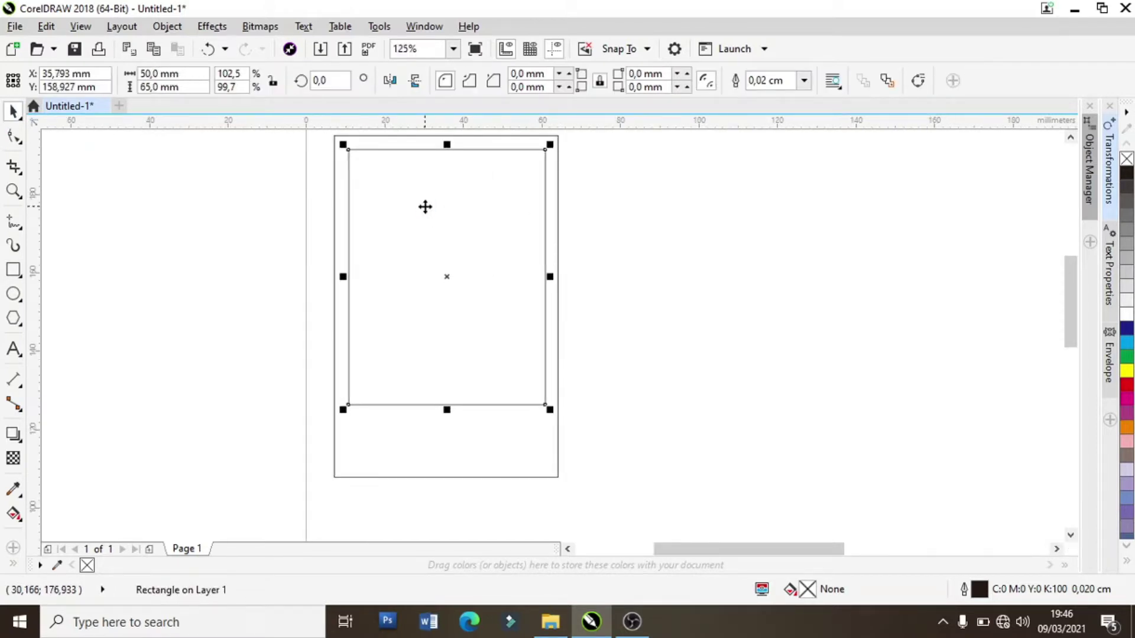
key("Left")
key("Up")
key("Up")
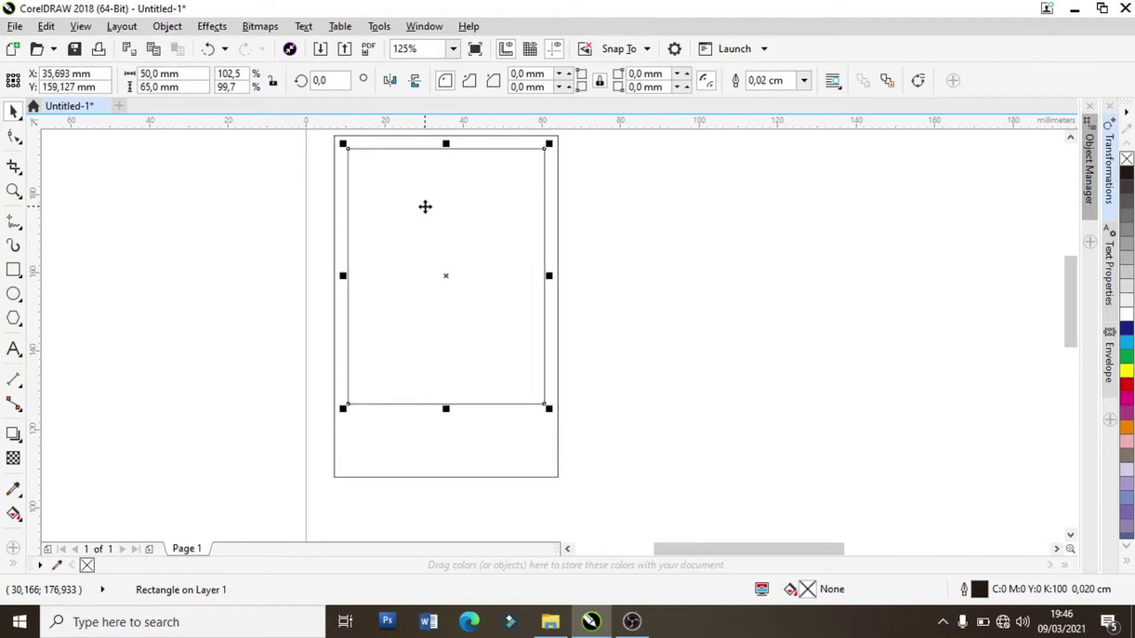
left_click(635, 282)
scroll(651, 281, "down", 2)
scroll(691, 278, "up", 2)
key("ctrl+a")
Give the outer 57 × 87 mm rectangle a yellow outline, leaving the inner one pale grey
left_click(757, 269)
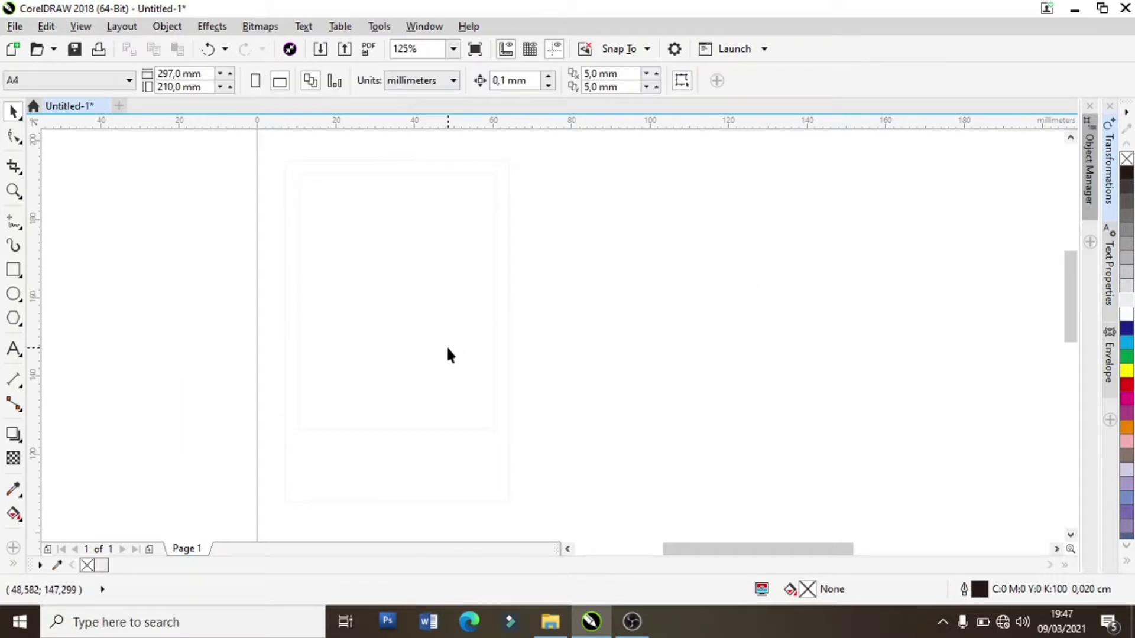
scroll(385, 384, "up", 2)
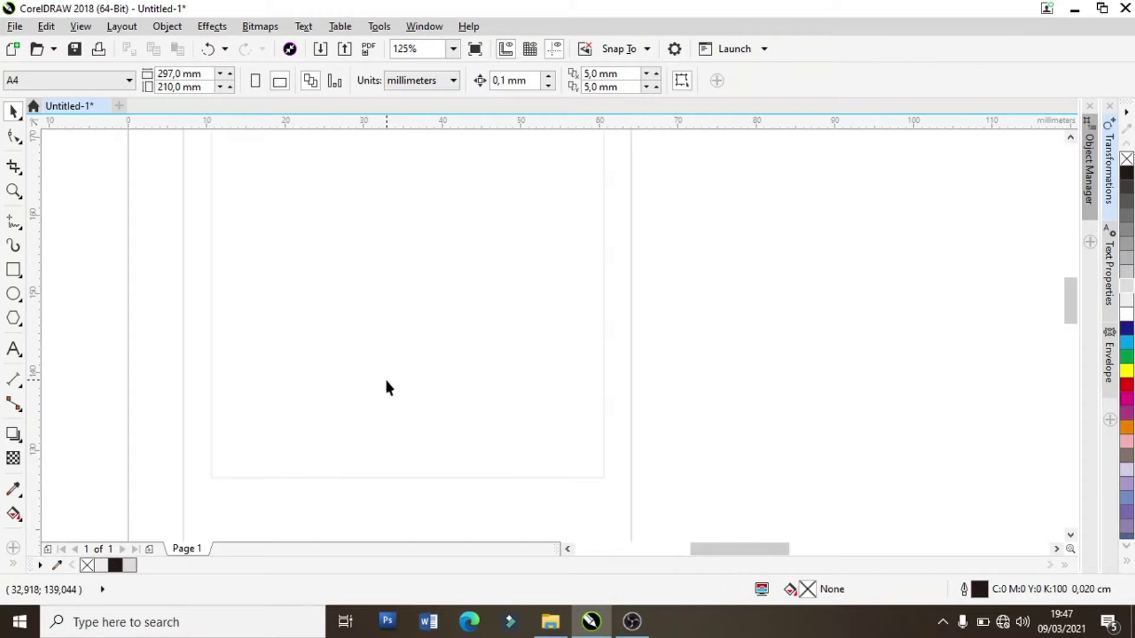
left_click(449, 507)
scroll(840, 470, "down", 2)
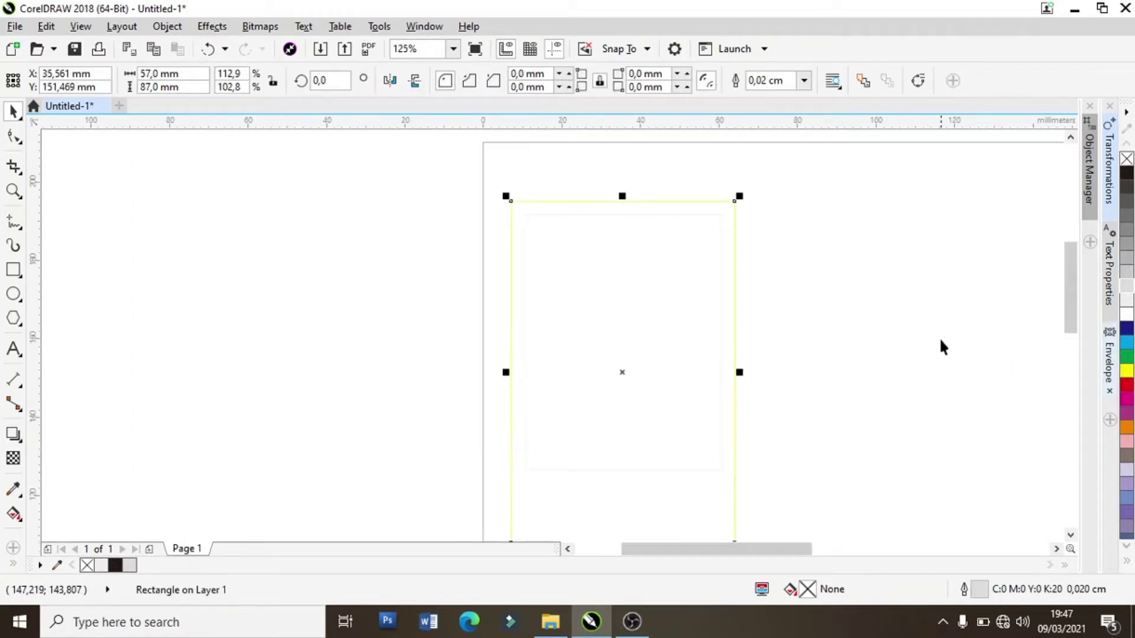
left_click(779, 447)
scroll(1064, 295, "down", 2)
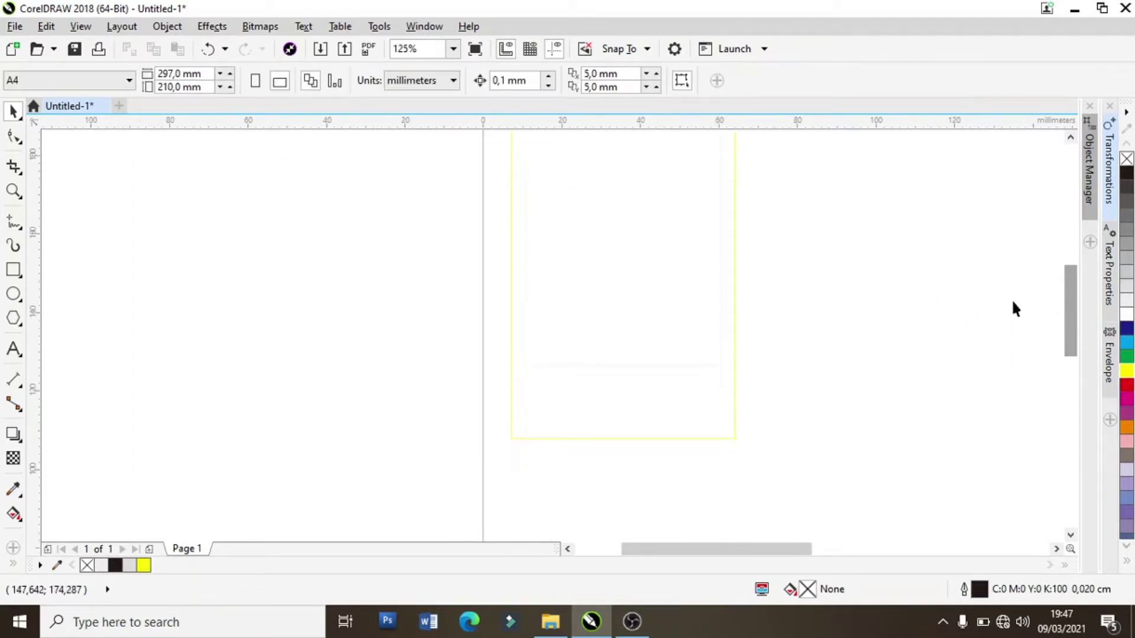